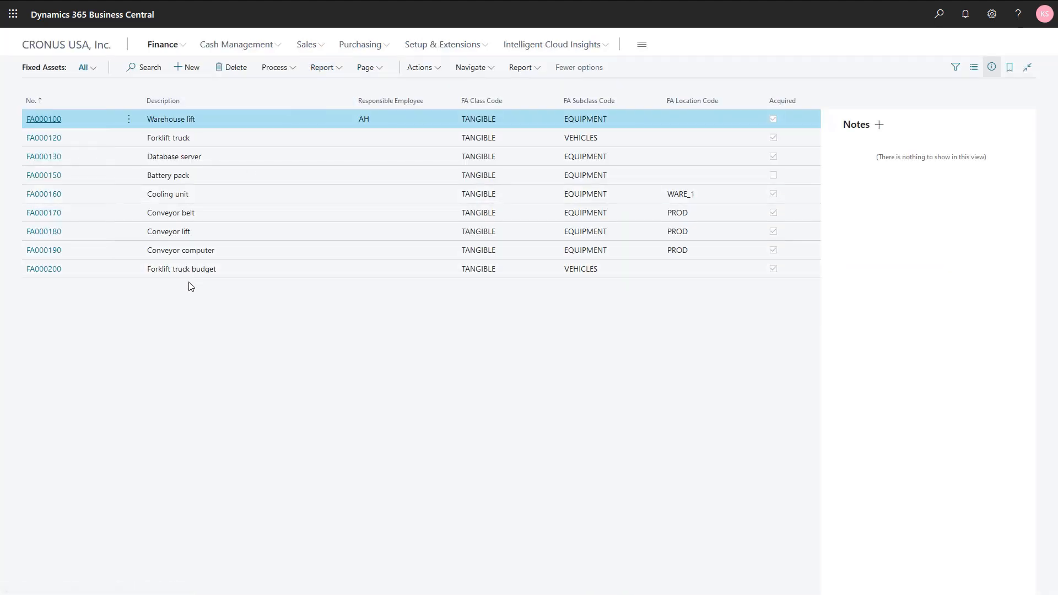
Step: Create a new fixed asset with the description "Forklift truck adv"
left_click(179, 71)
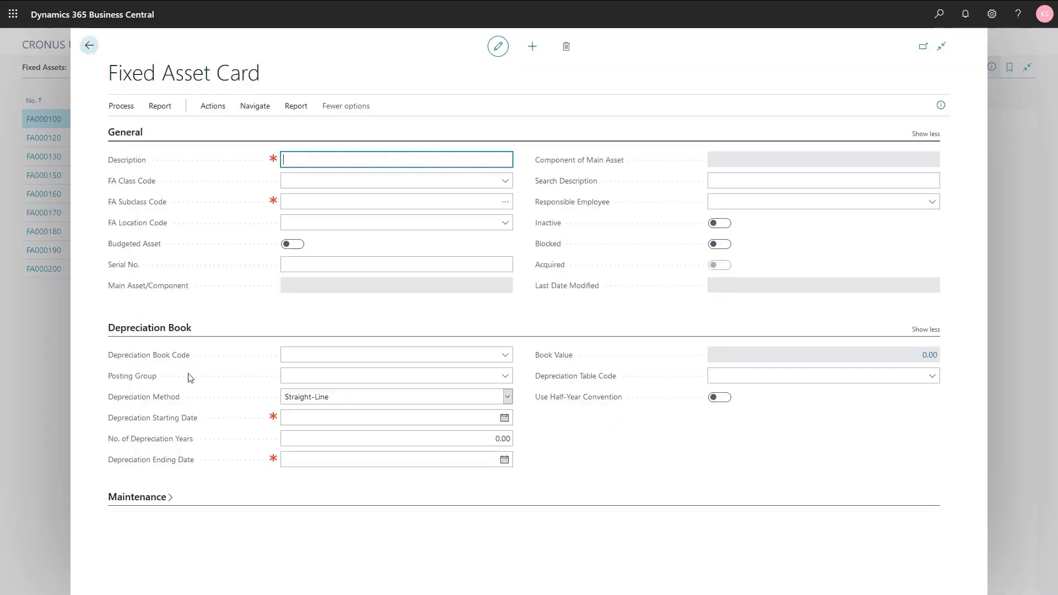
type("Forklift truck adv")
key("Tab")
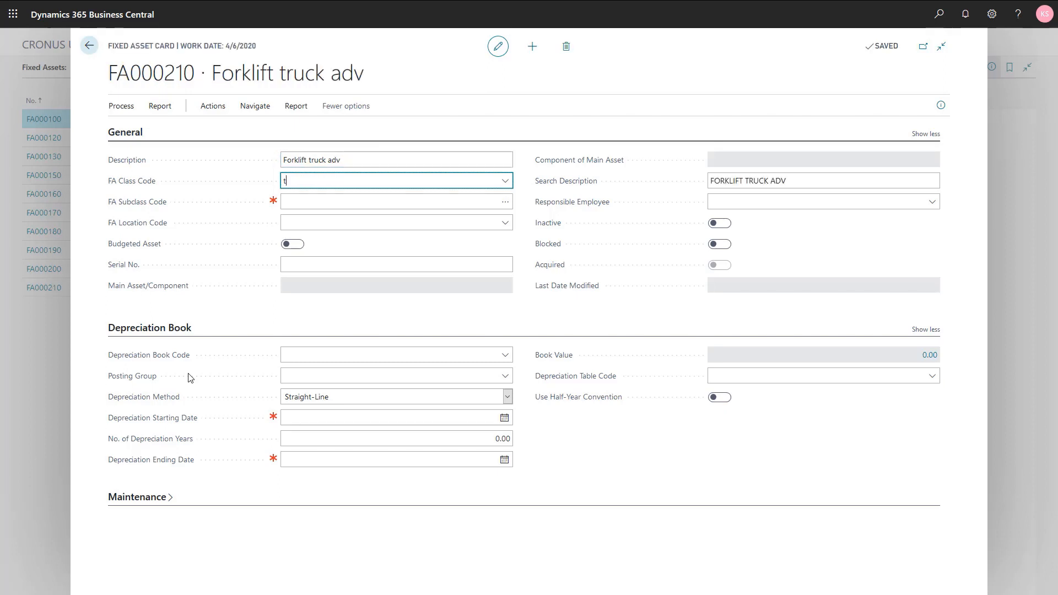
Step: Assign the new asset the FA class code TANGIBLE and the FA subclass code VEHICLES
type("t")
key("Tab")
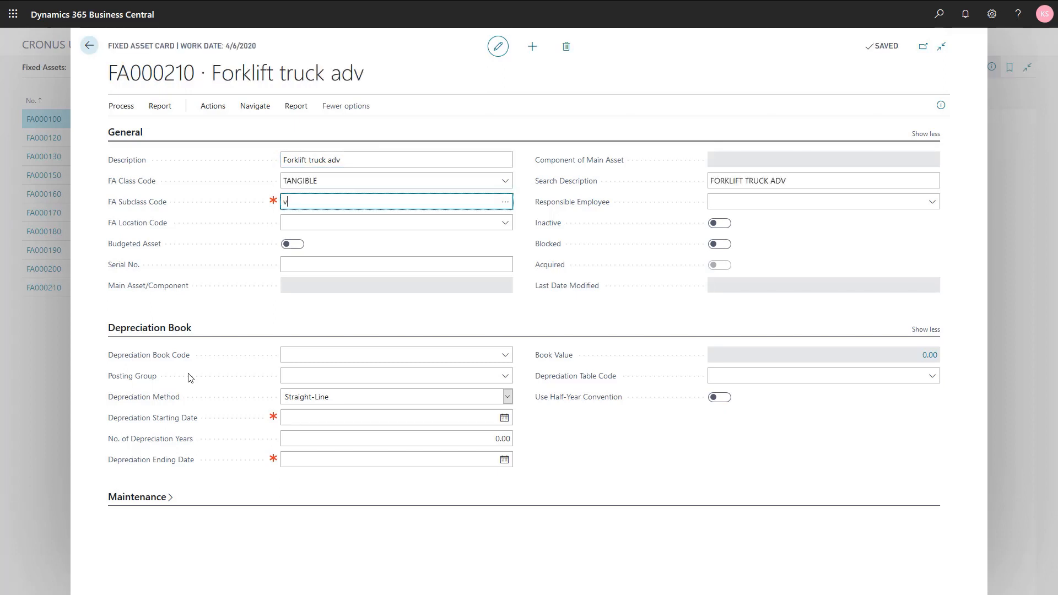
type("v")
key("Tab")
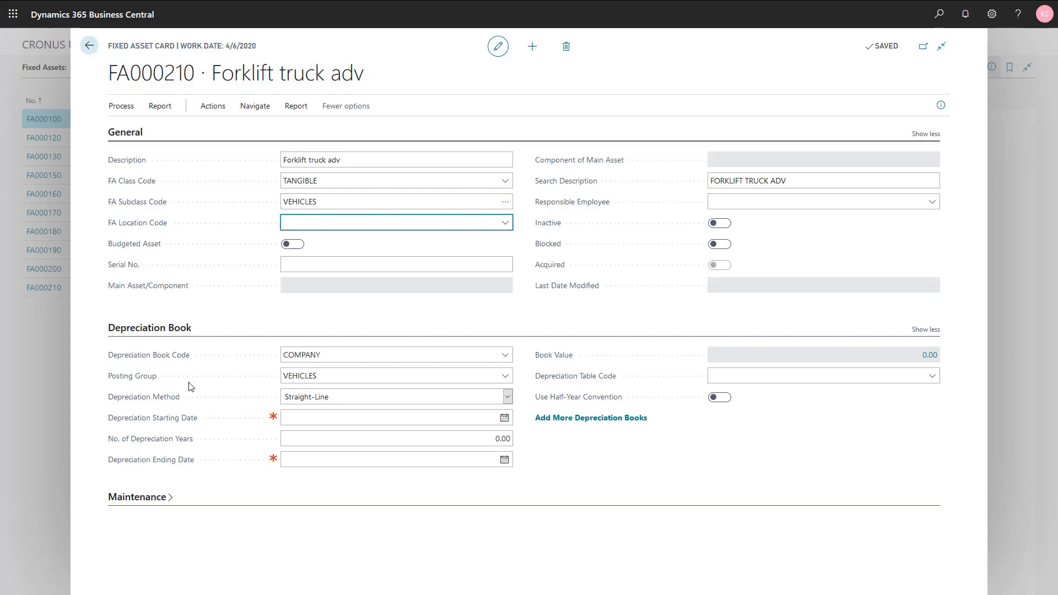
Step: Set the asset's depreciation starting date to 3/1/2021 with 5 depreciation years, and return to the home page
left_click(289, 420)
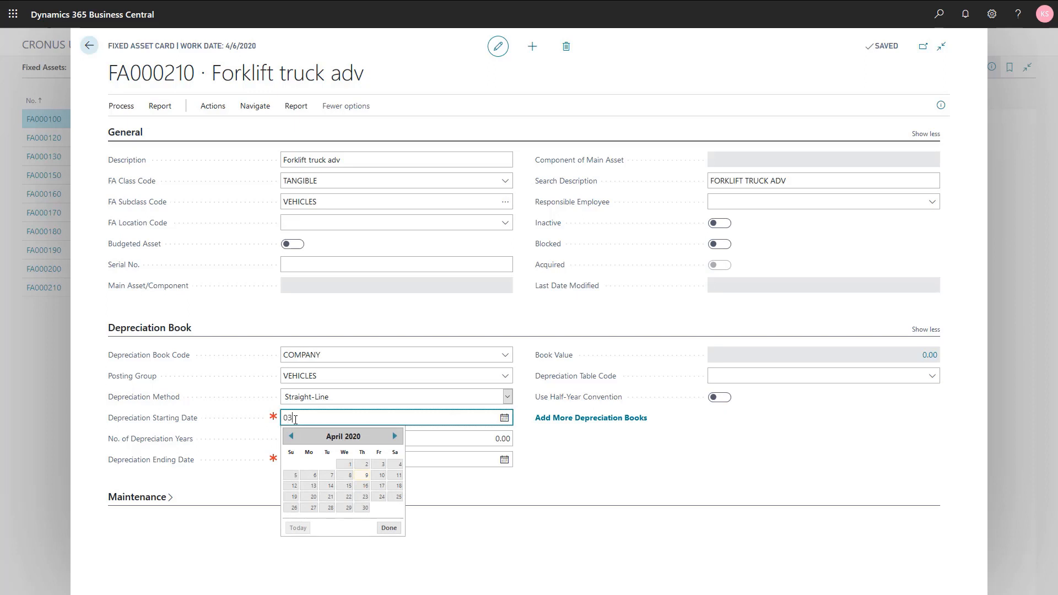
type("030121")
key("Tab")
type("5")
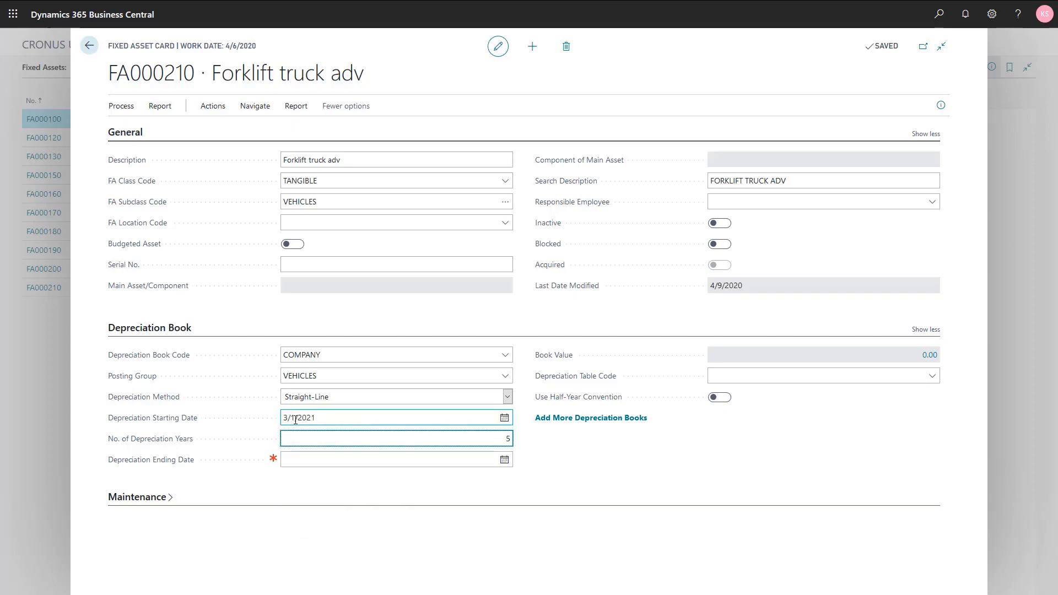
key("Tab")
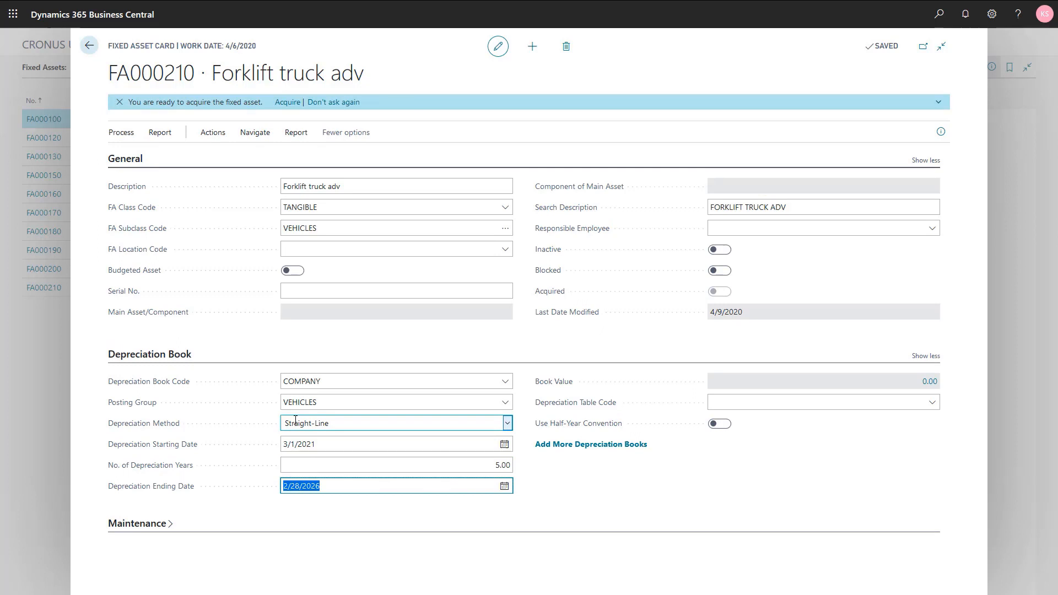
key("Escape")
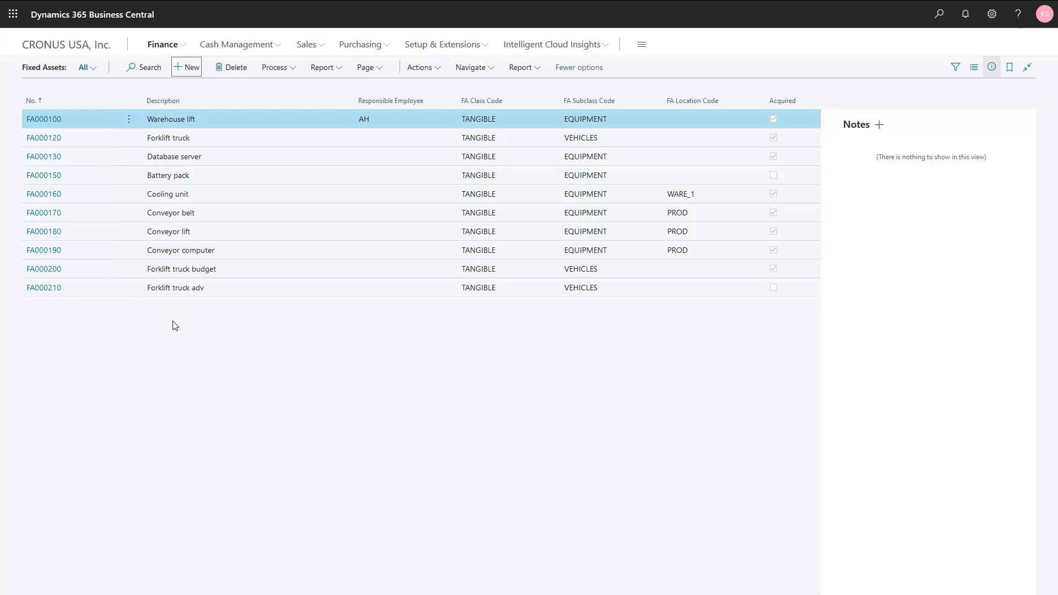
key("Escape")
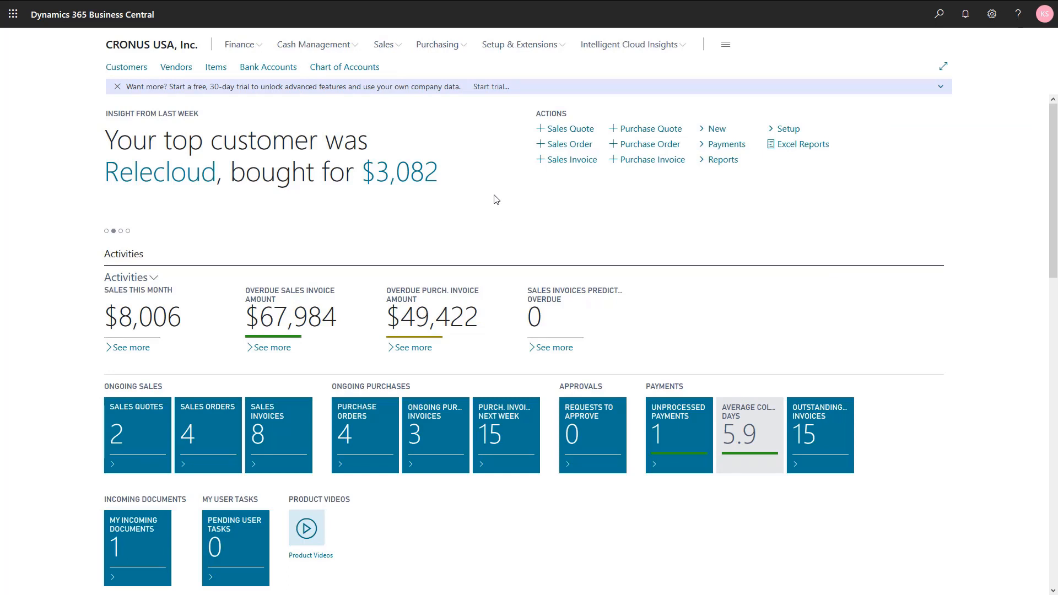
Step: Look up the Forklift truck budget asset in the Fixed Assets list and leave the list
left_click(238, 44)
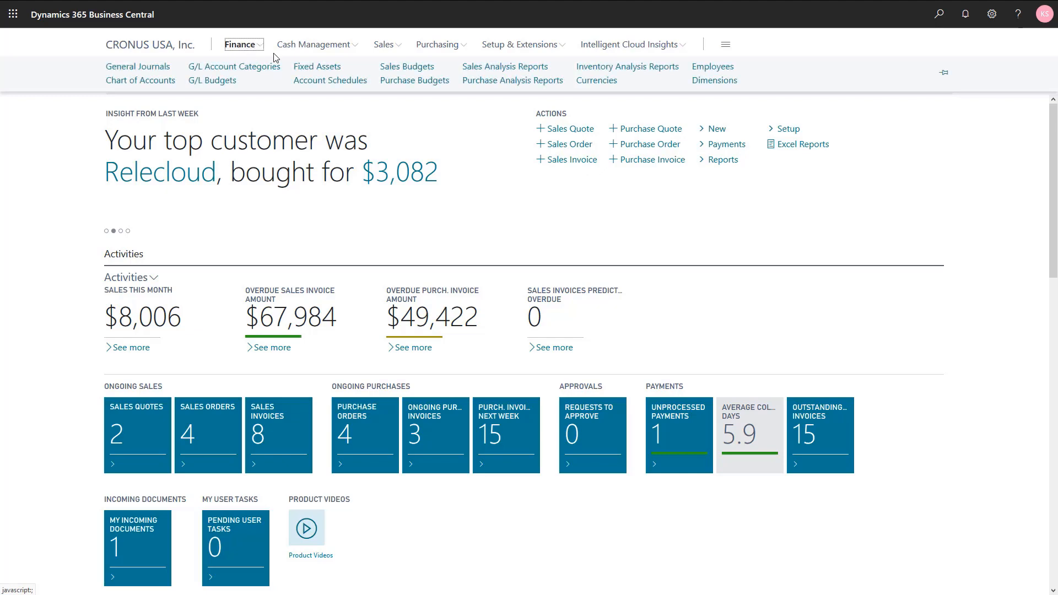
left_click(309, 68)
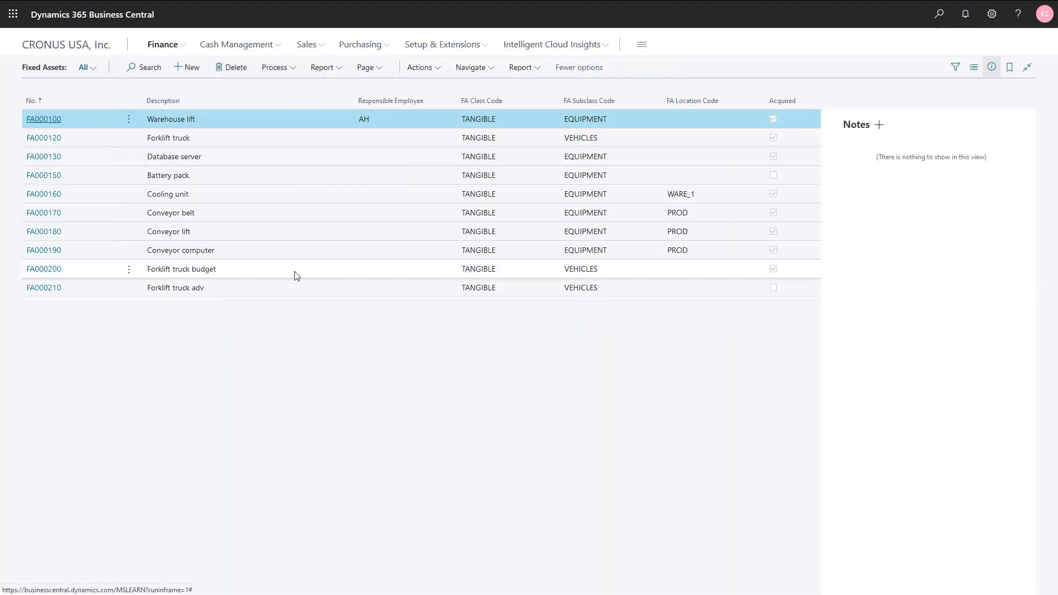
left_click(173, 270)
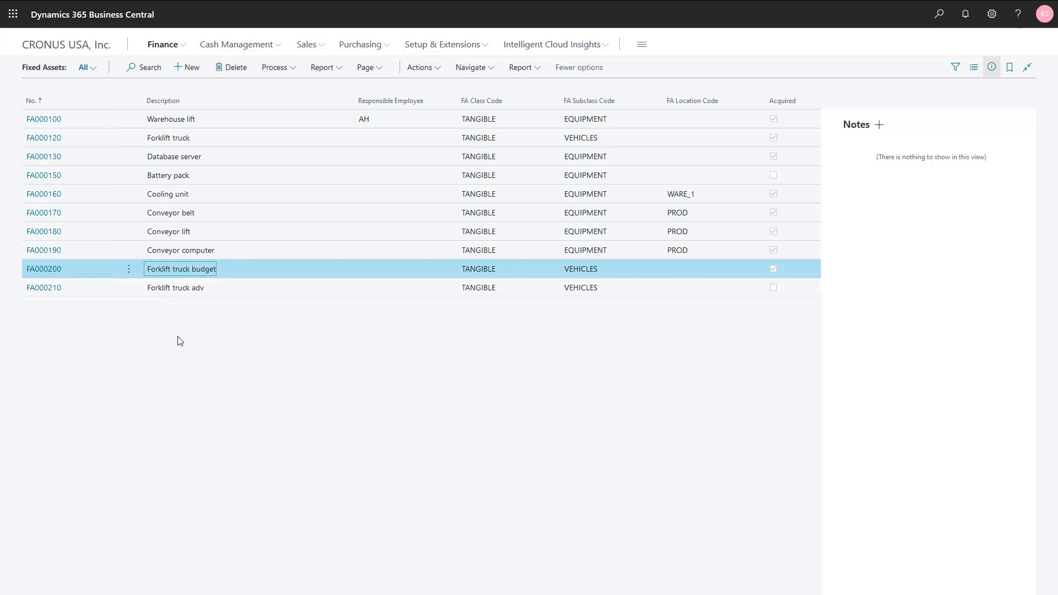
key("Escape")
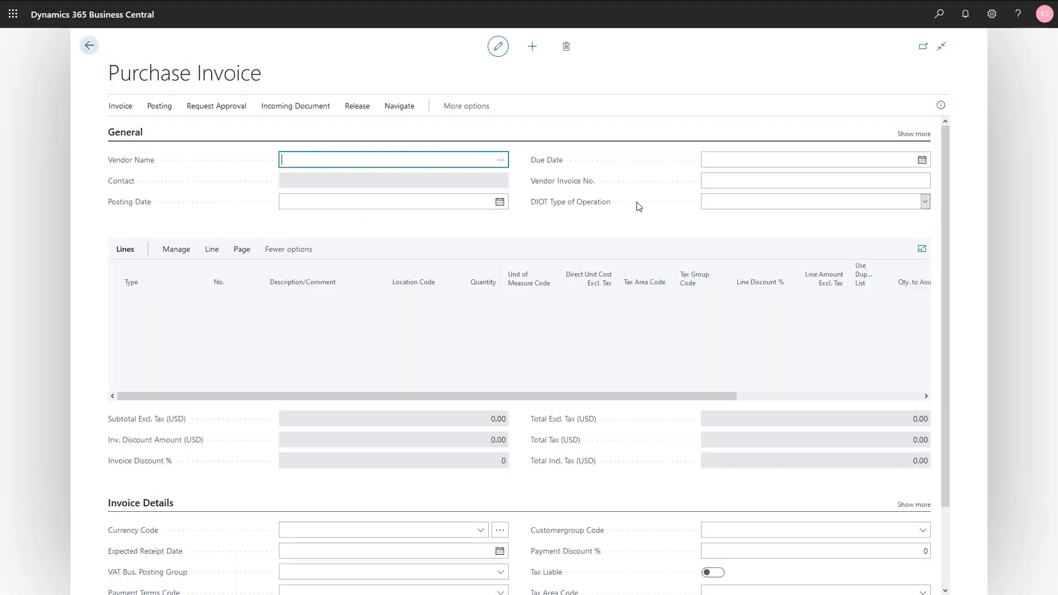
Step: Set the new purchase invoice's vendor to Fabrikam, Inc. and its posting date to 3/1/2021
left_click(501, 160)
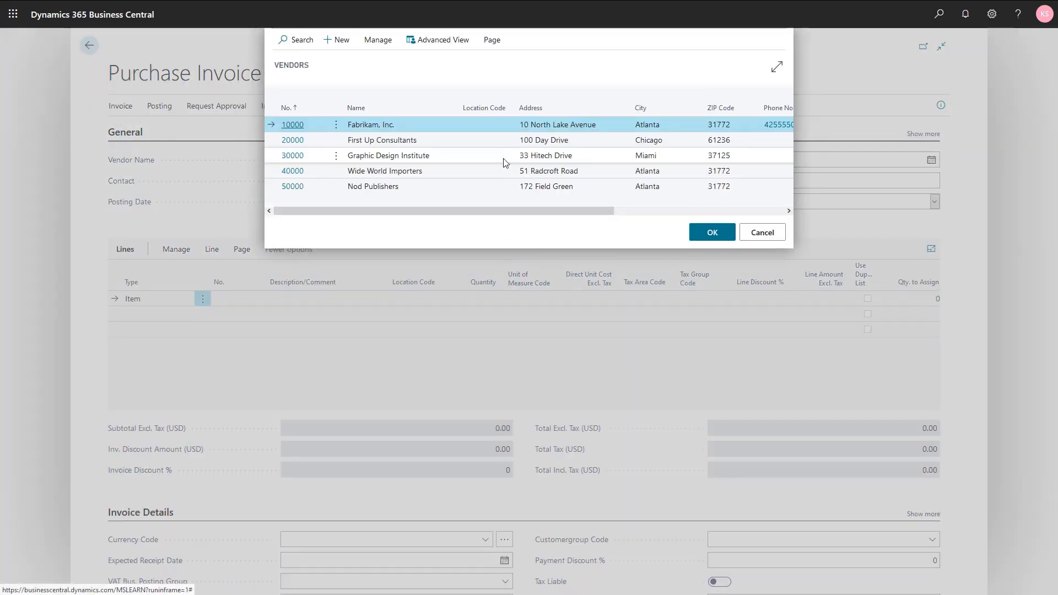
left_click(418, 127)
left_click(710, 236)
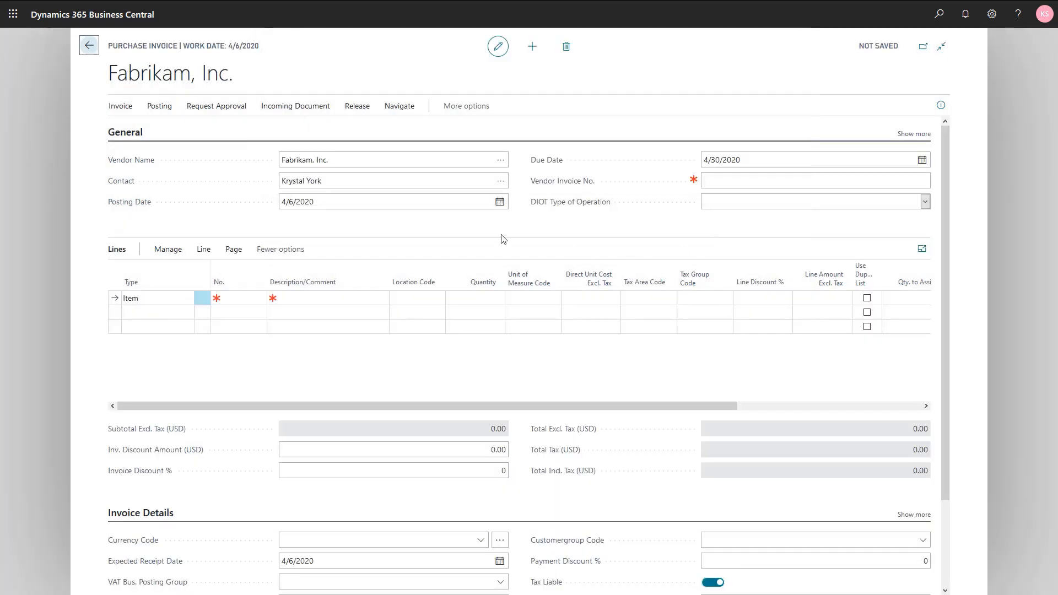
left_click(368, 205)
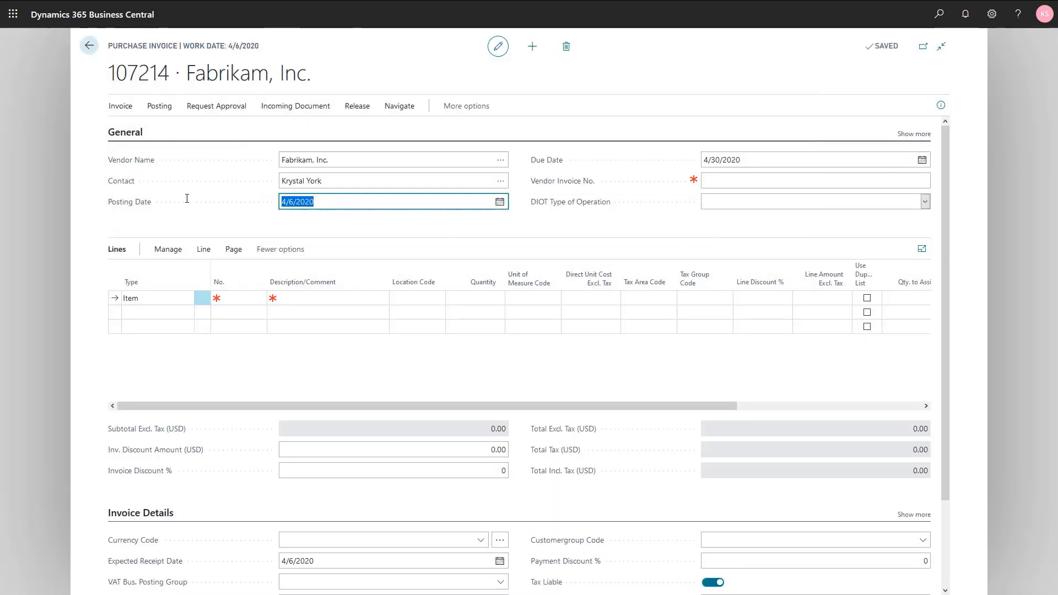
type("030121")
key("Tab")
key("Tab")
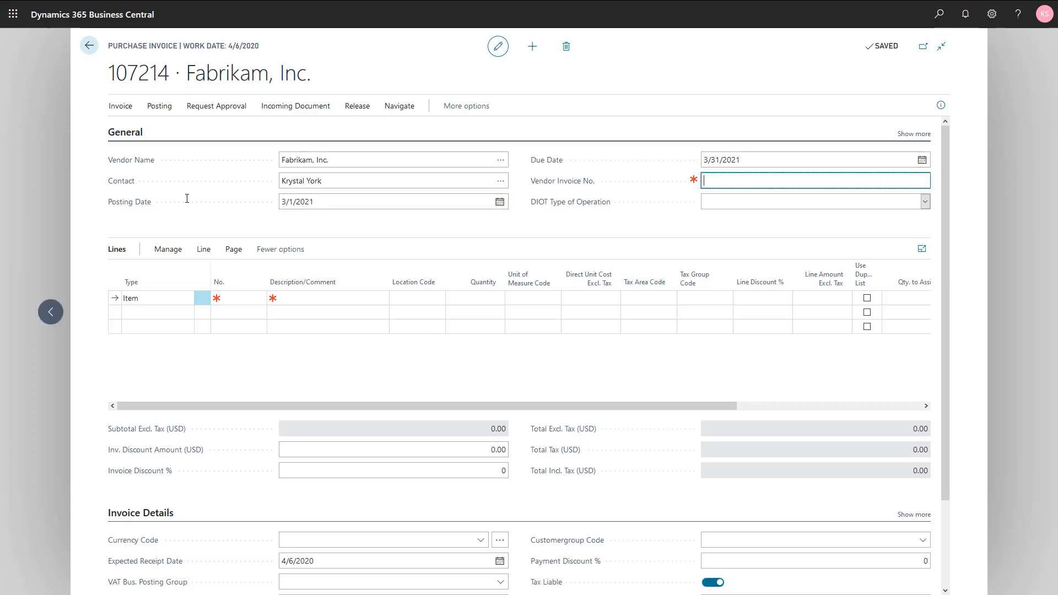
Step: Make the first invoice line a Fixed Asset line for FA000210, Forklift truck adv
left_click(170, 298)
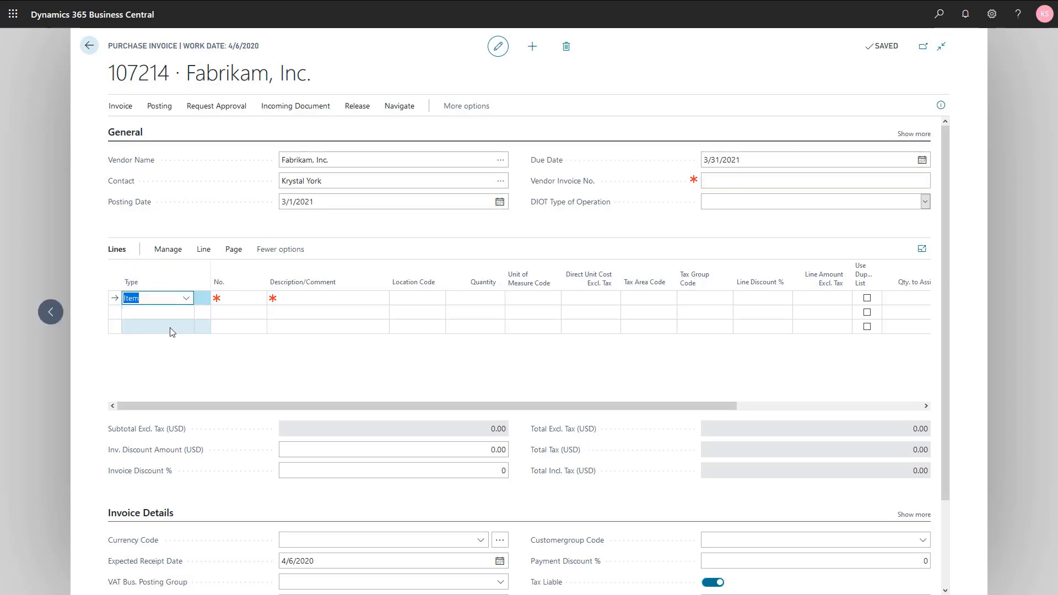
left_click(186, 298)
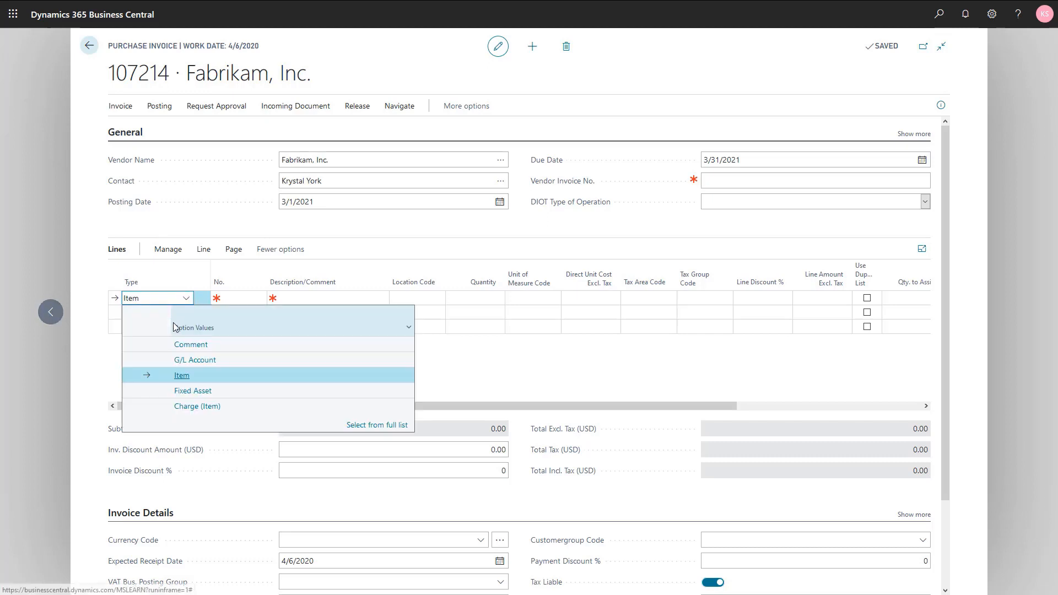
left_click(186, 392)
left_click(237, 297)
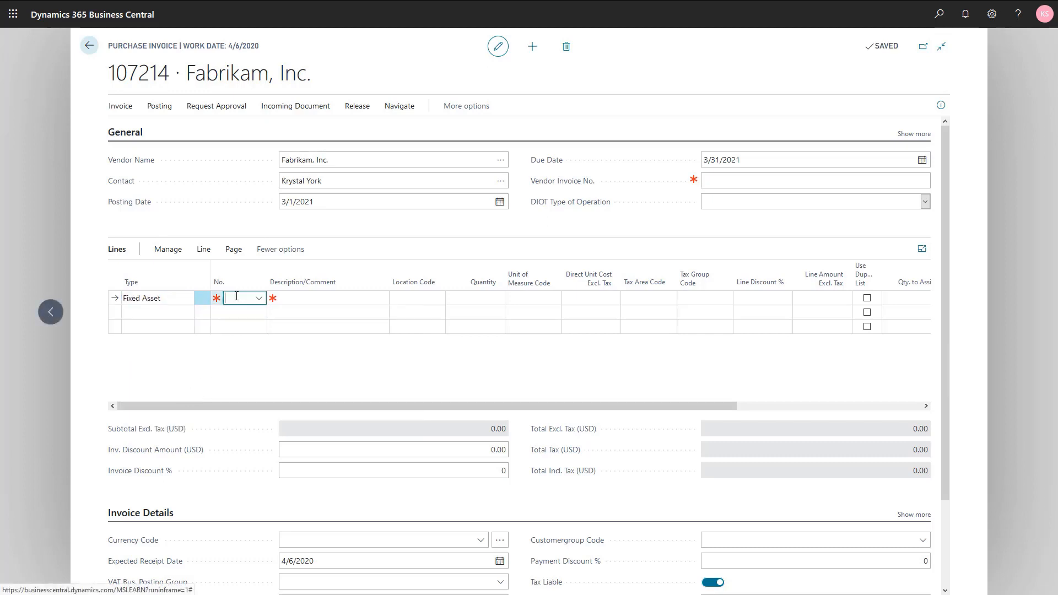
scroll(332, 410, "down", 3)
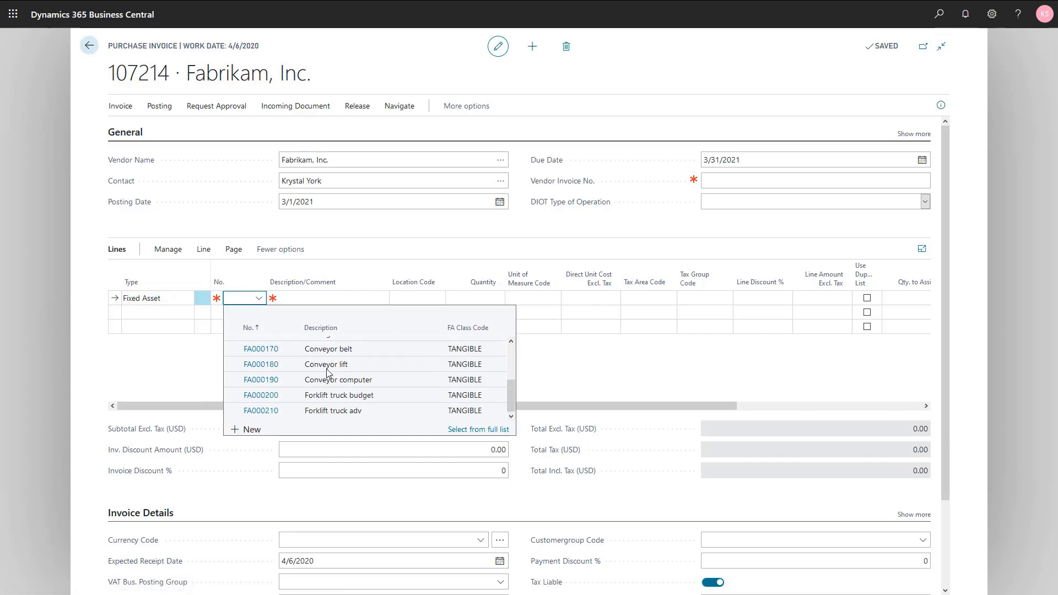
left_click(332, 411)
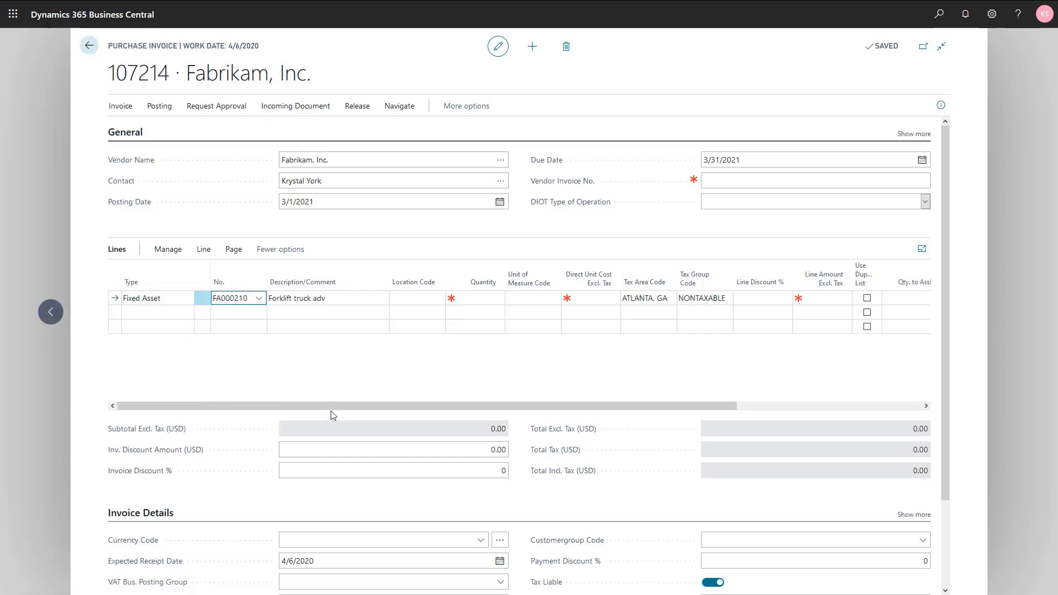
Step: Set the forklift line's quantity to 1 and its direct unit cost excluding tax to 10,000
key("Tab")
type("1")
key("Tab")
key("Tab")
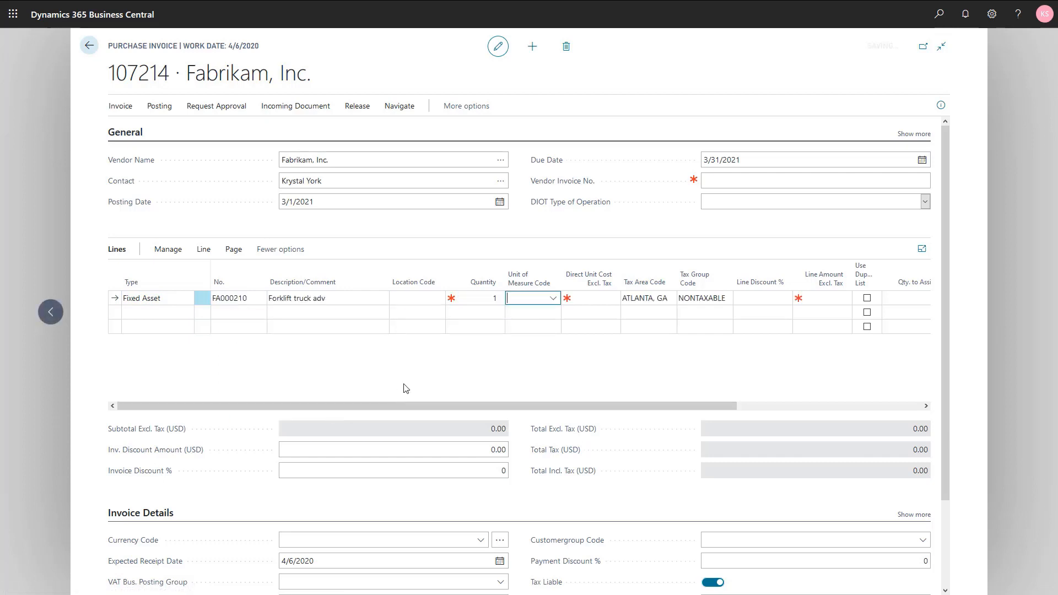
type("10,000")
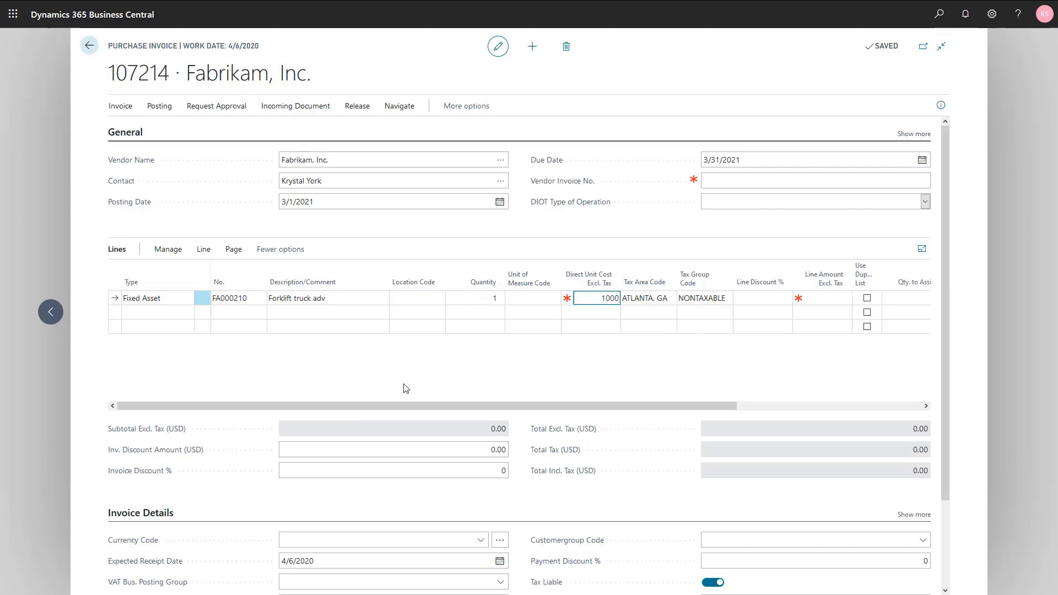
key("Tab")
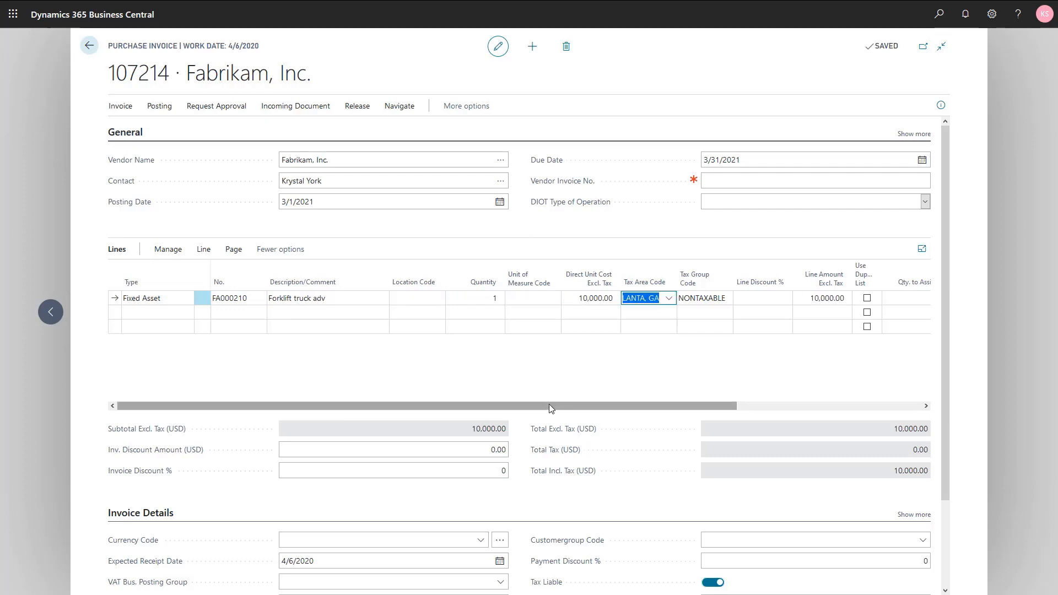
Step: Personalize the invoice lines by adding the Budgeted FA No. column between Tax Group Code and Line Discount %
left_click_drag(553, 408, 768, 424)
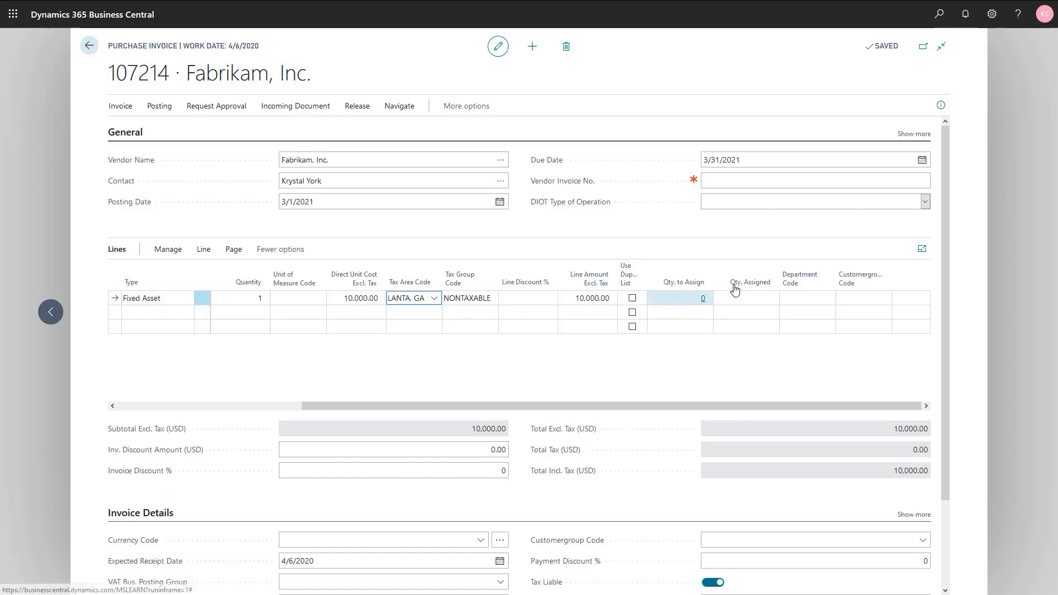
left_click(992, 14)
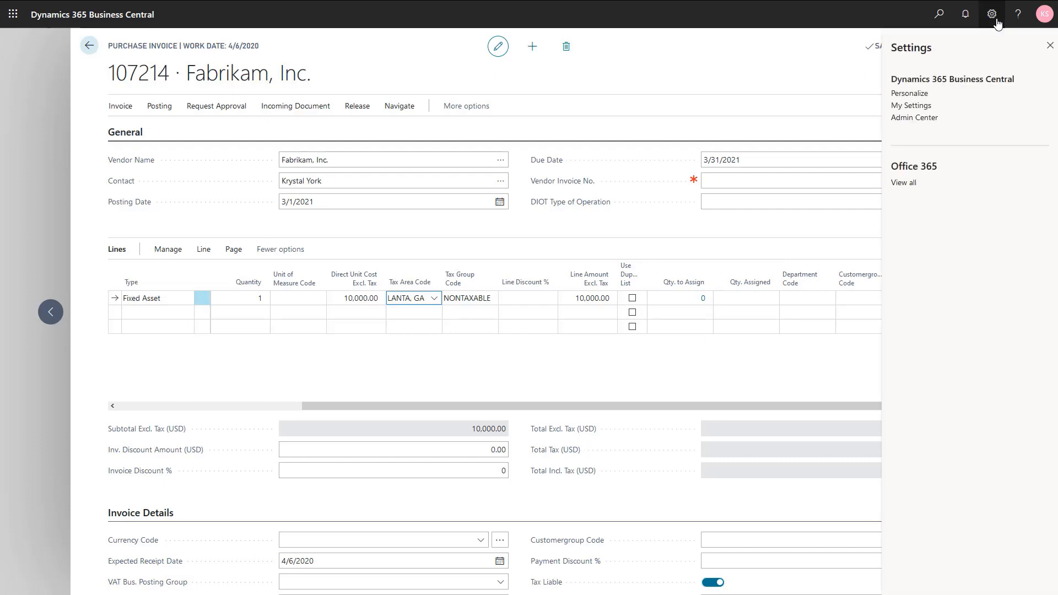
left_click(911, 93)
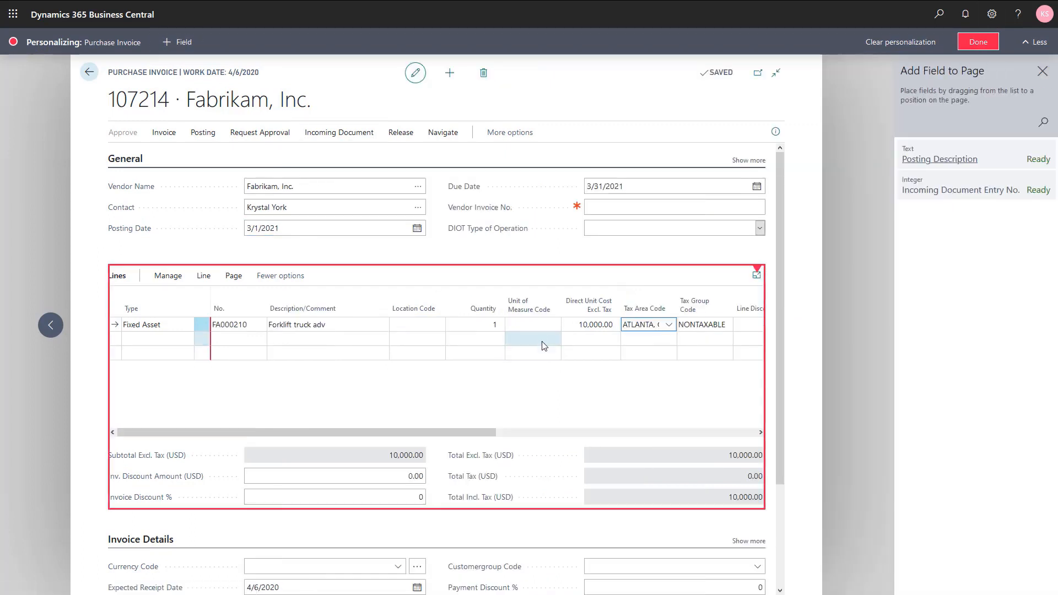
left_click(516, 325)
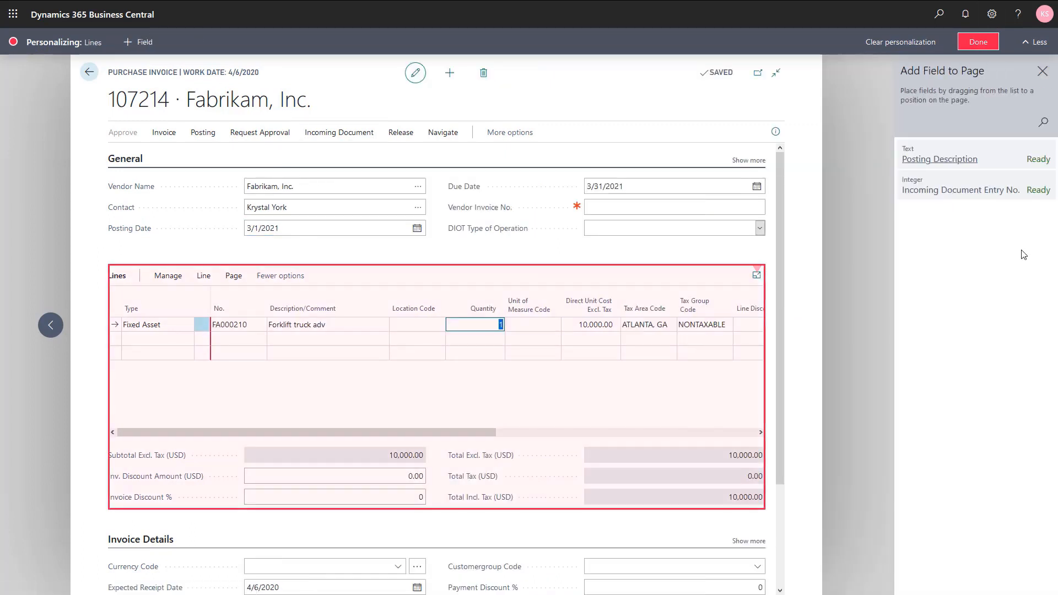
left_click_drag(1051, 242, 1055, 534)
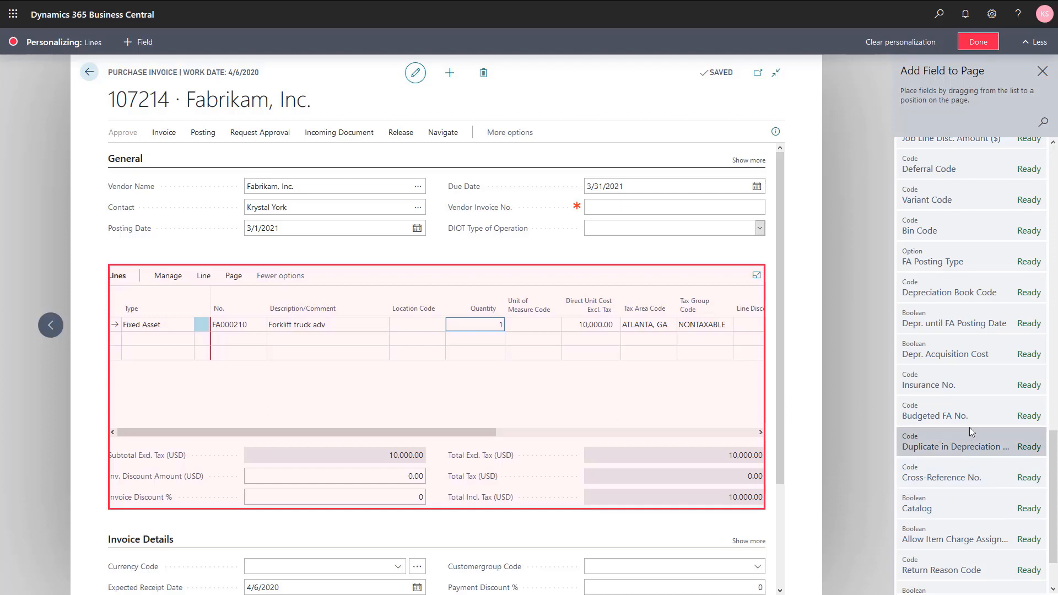
mouse_move(981, 411)
left_mouse_down()
mouse_move(783, 380)
mouse_move(746, 305)
mouse_move(737, 313)
left_mouse_up()
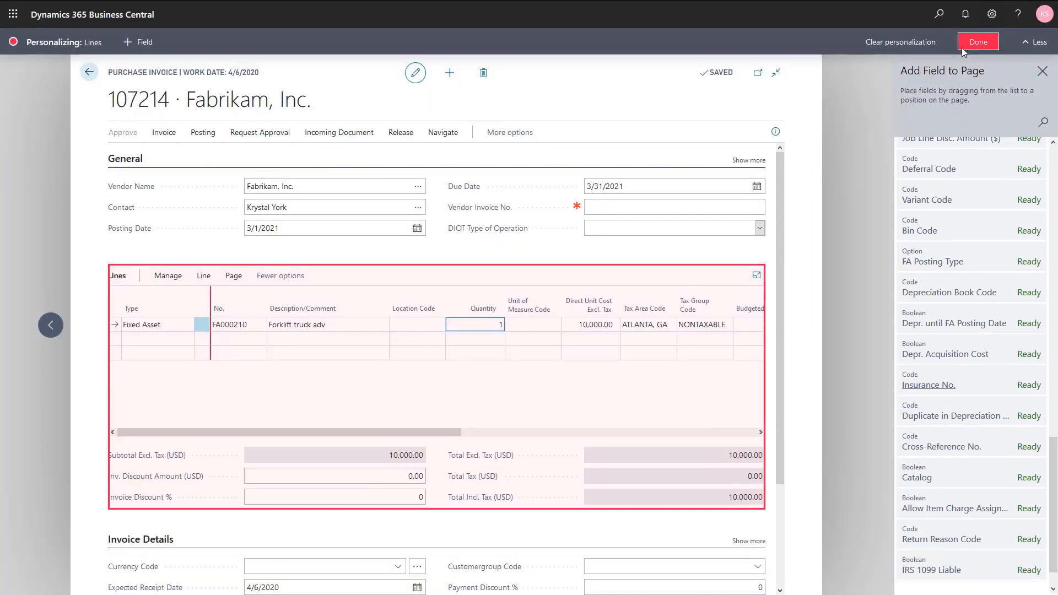
left_click(962, 47)
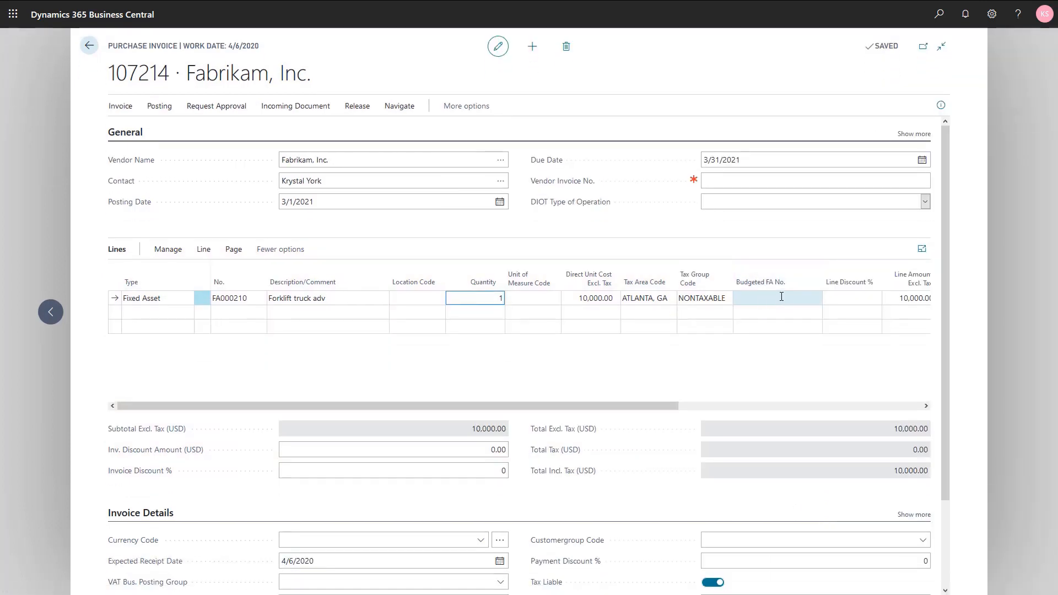
Step: Set the forklift line's Budgeted FA No. to FA000200, the Forklift truck budget asset
left_click(781, 296)
left_click(813, 298)
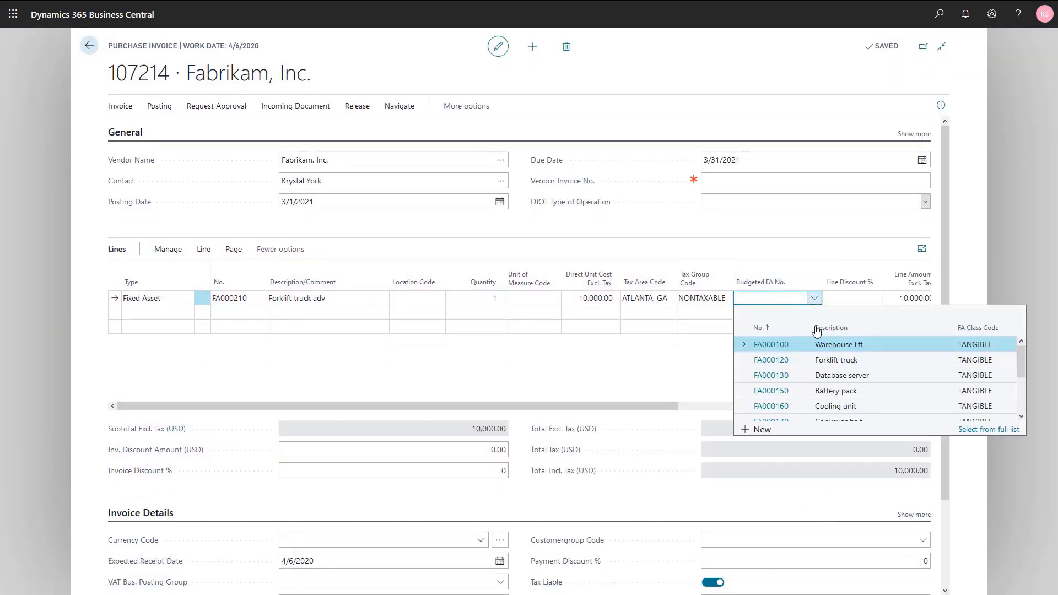
scroll(821, 365, "down", 3)
left_click(827, 396)
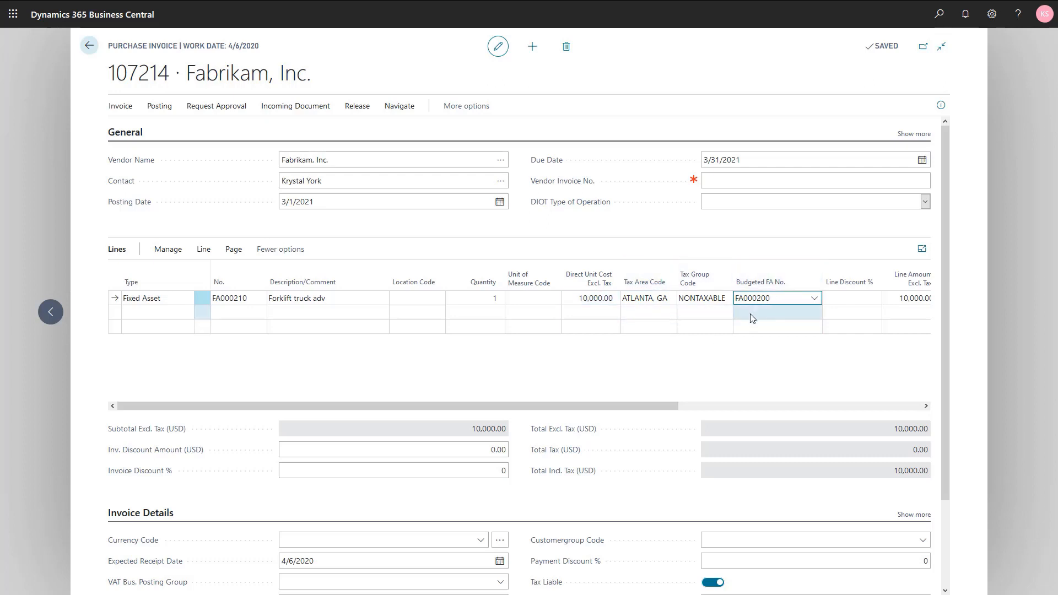
double_click(779, 297)
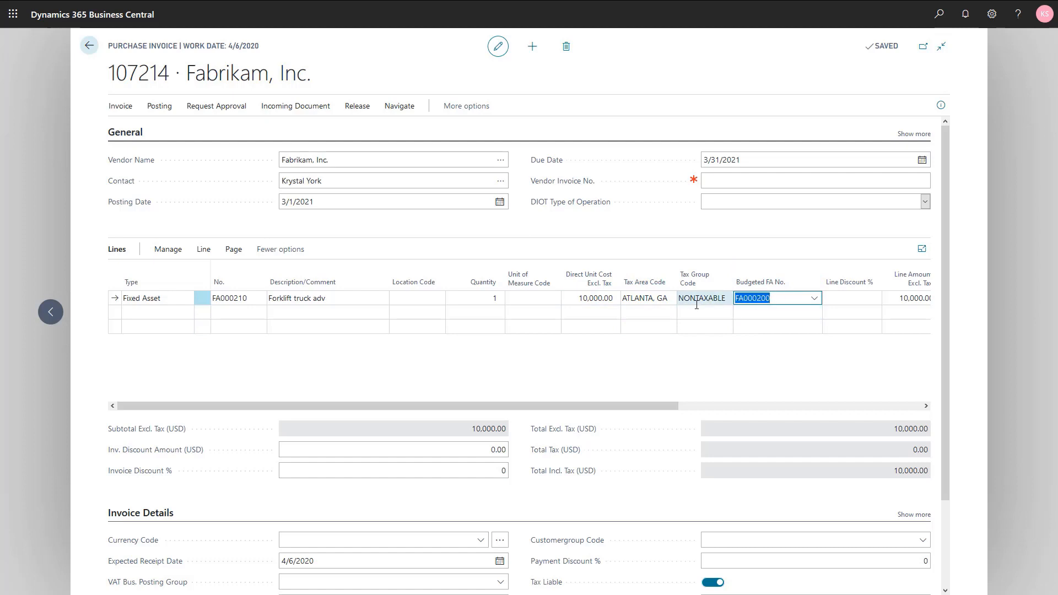
Step: Clear the forklift line's Budgeted FA No. and exit the purchase invoice without posting it
key("Delete")
key("Tab")
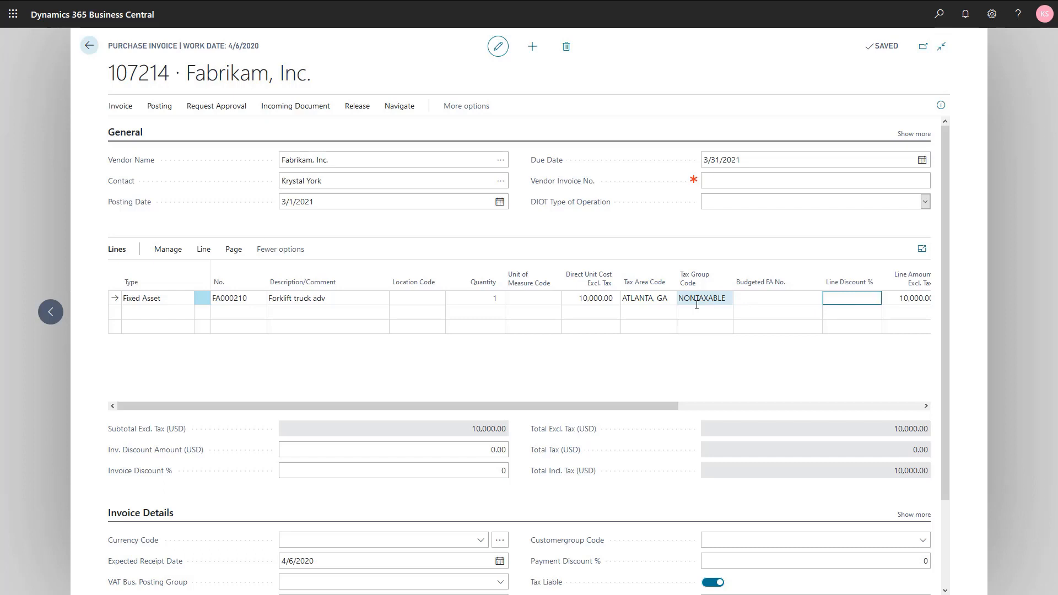
key("Escape")
left_click(597, 343)
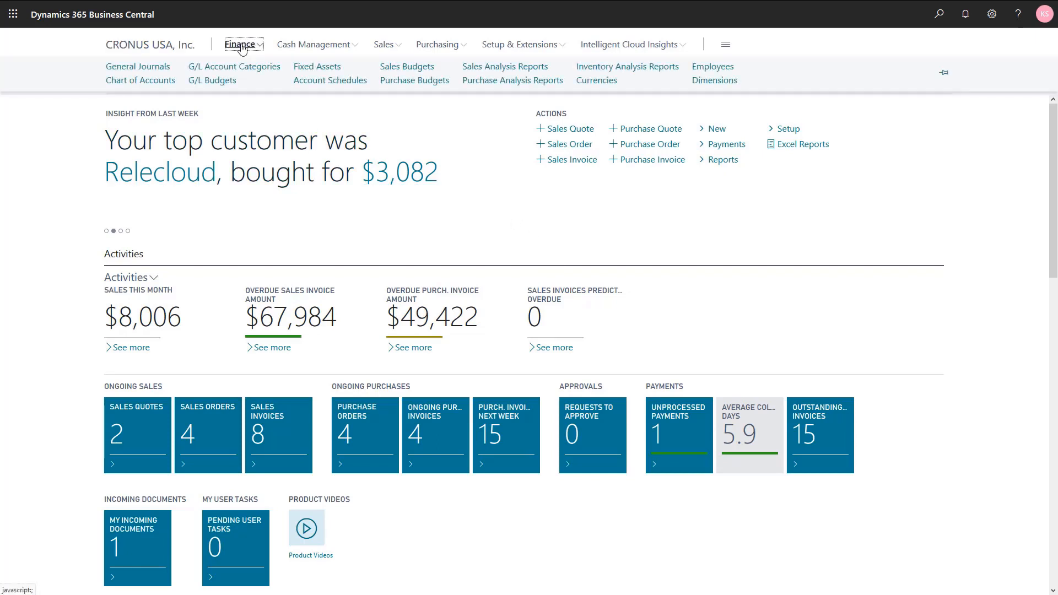
Step: Delete the budgeted asset FA000200, Forklift truck budget, from the fixed assets and accept the deletion
left_click(314, 68)
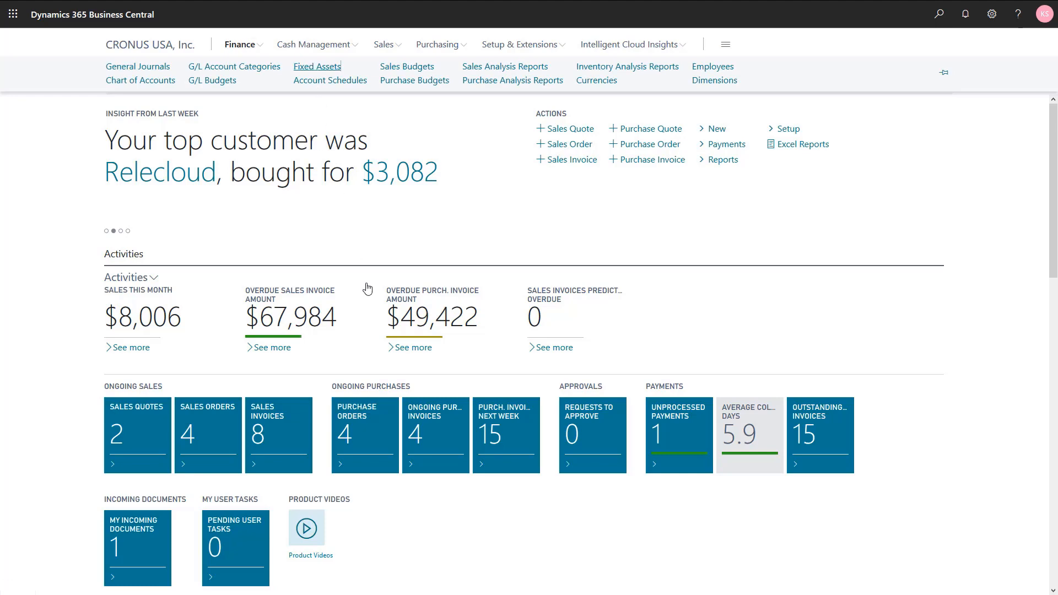
left_click(260, 273)
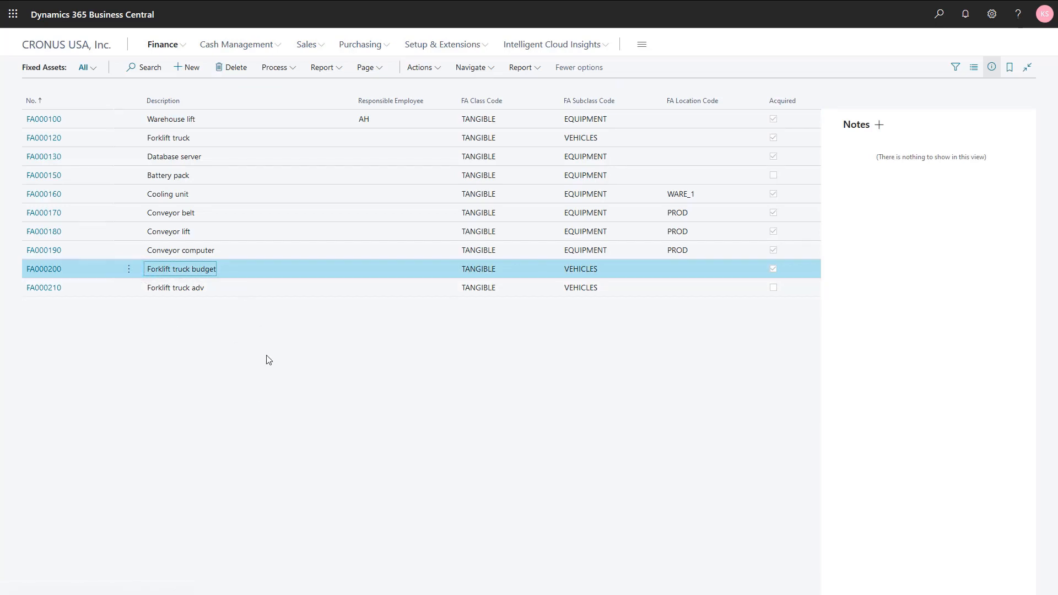
left_click(226, 70)
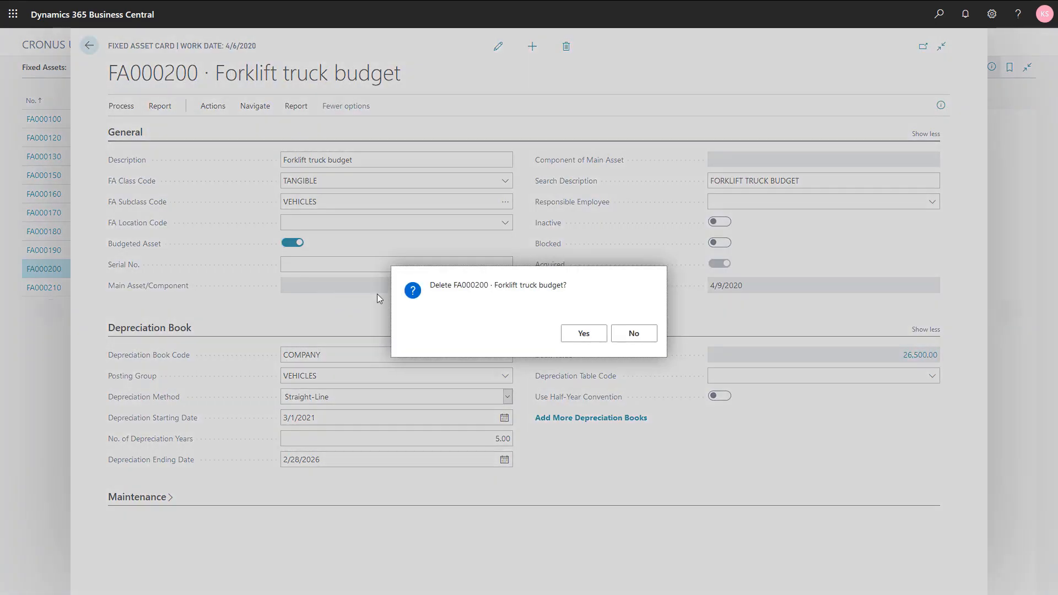
left_click(580, 333)
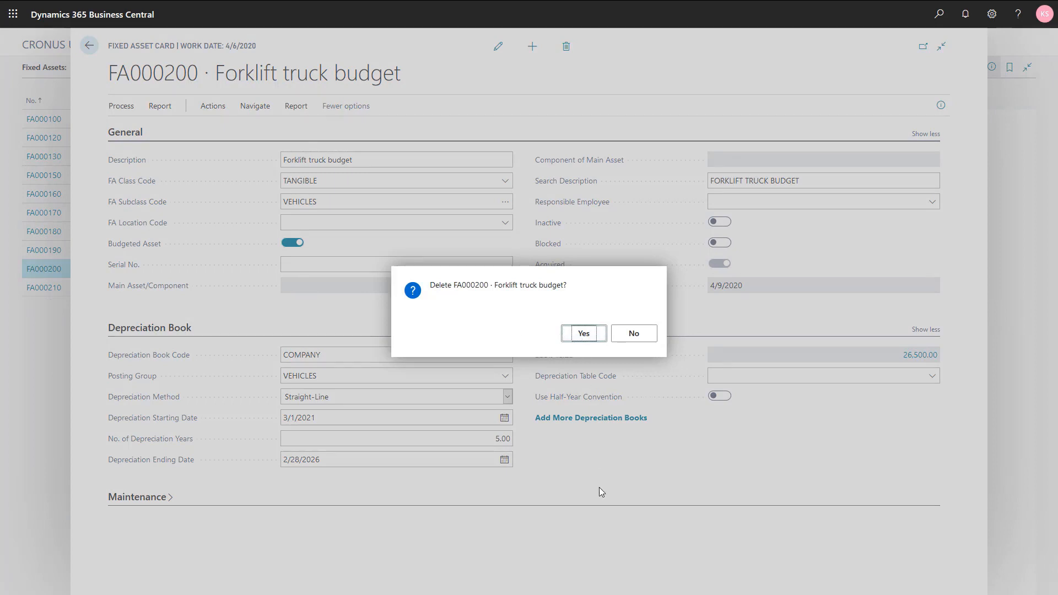